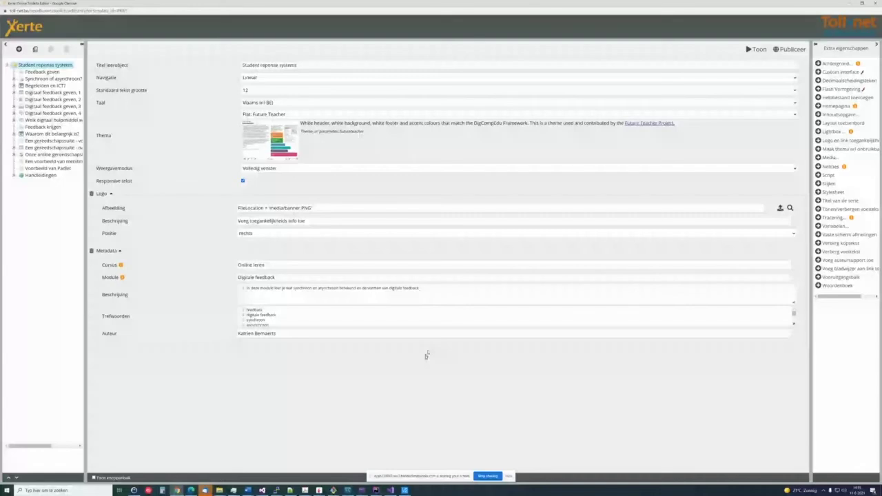
# - Examine the title, logo and metadata properties of the Student reponse systems learning object, including its description and keywords
pyautogui.hotkey('ctrl', '0')
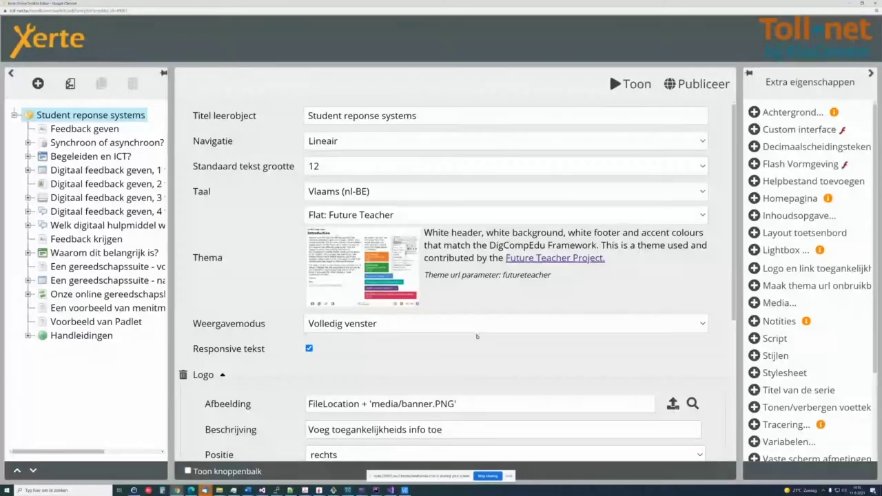
pyautogui.scroll(-3, 478, 337)
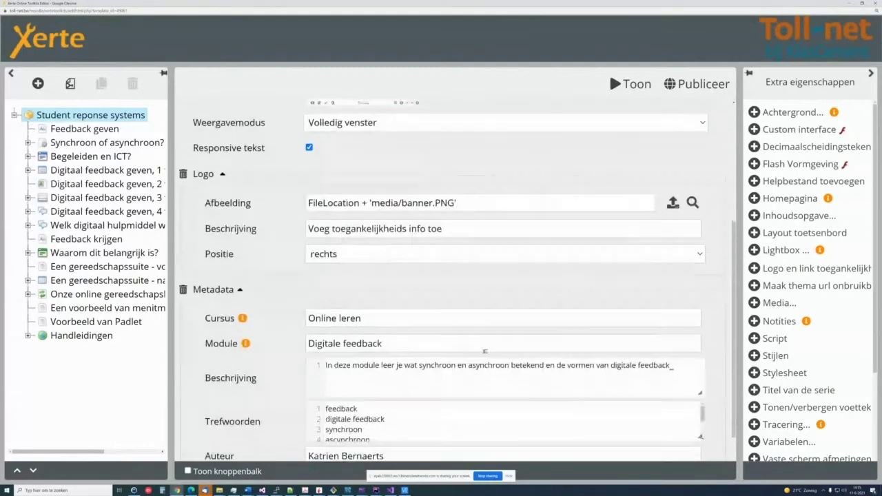
pyautogui.scroll(-1, 485, 351)
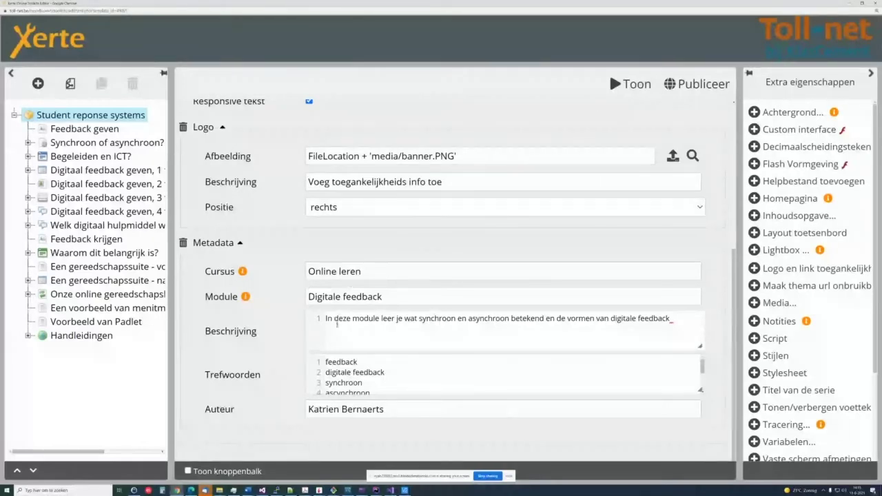
pyautogui.scroll(-2, 318, 375)
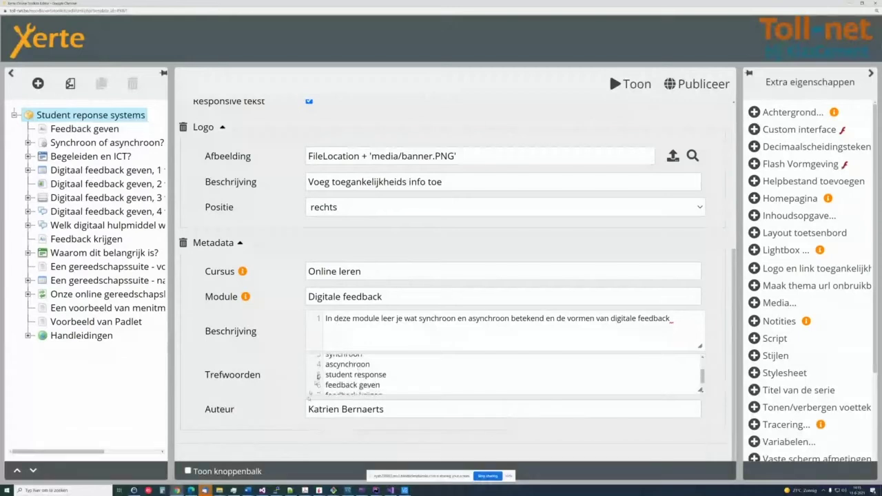
pyautogui.scroll(2, 367, 372)
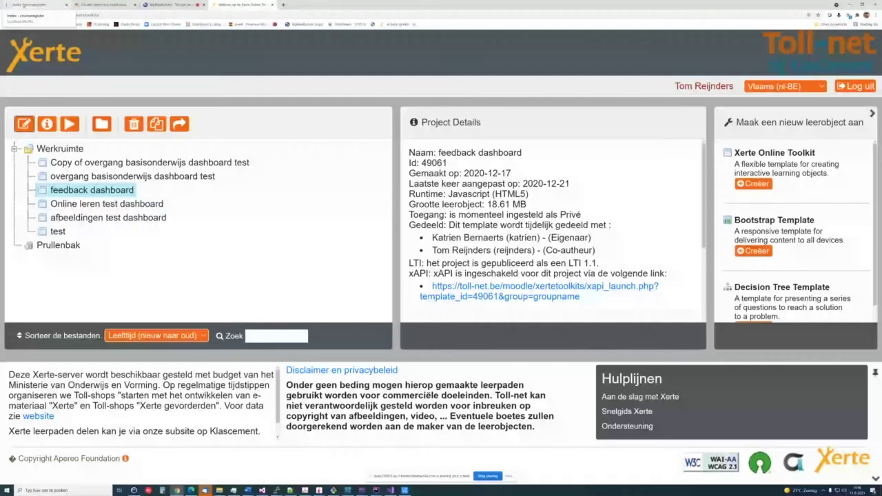
# - Switch to courseregister and show the modules of the online leren course from the course list
pyautogui.click(24, 5)
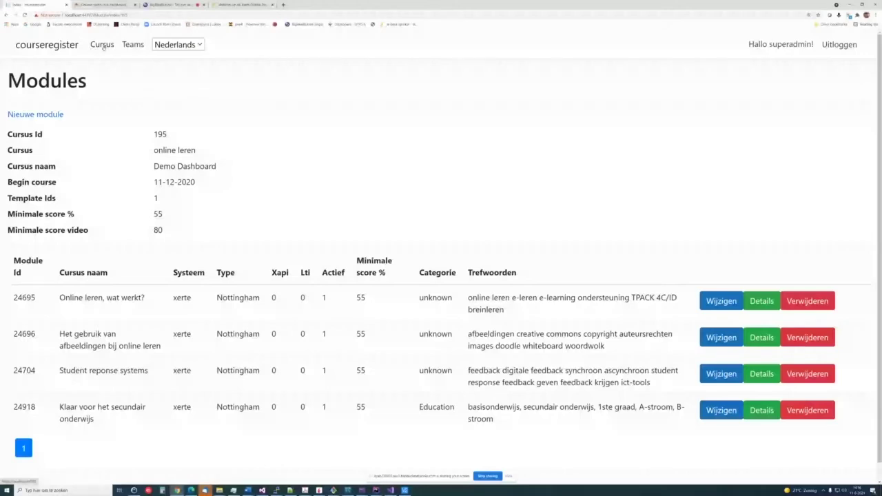
pyautogui.click(103, 45)
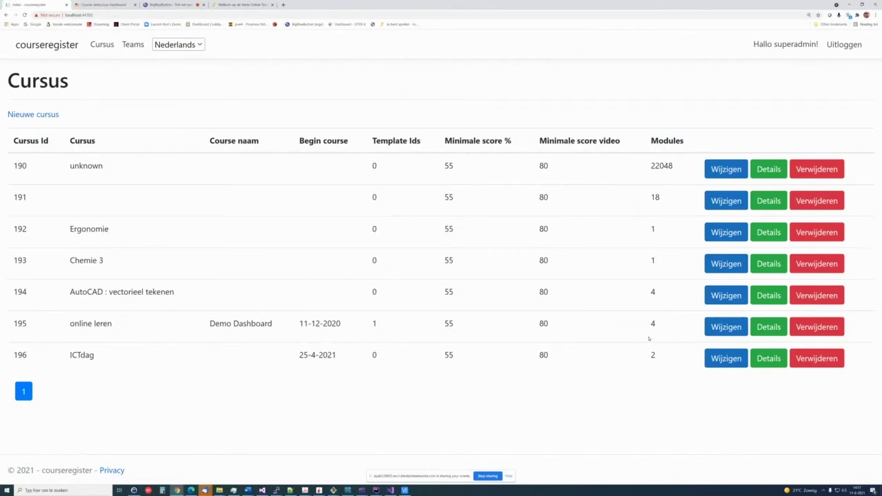
pyautogui.click(777, 331)
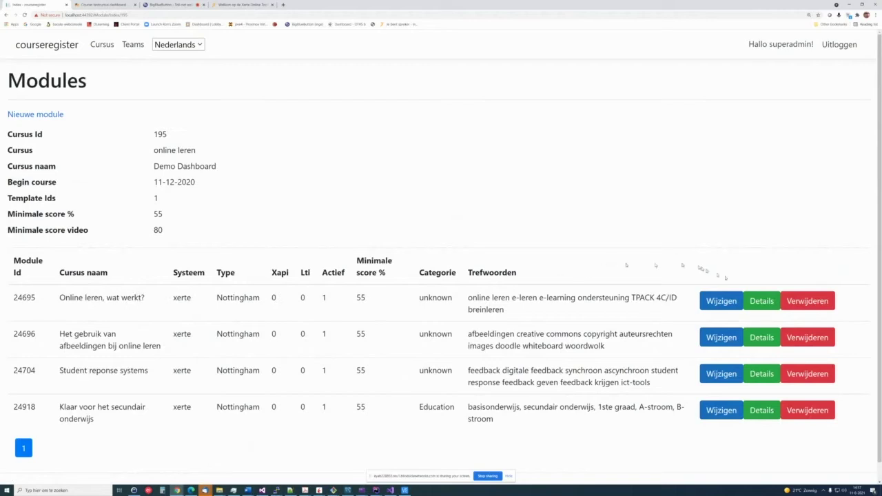
# - Open the details of the module "Online leren, wat werkt?" and review its properties and first page of interactions
pyautogui.click(763, 301)
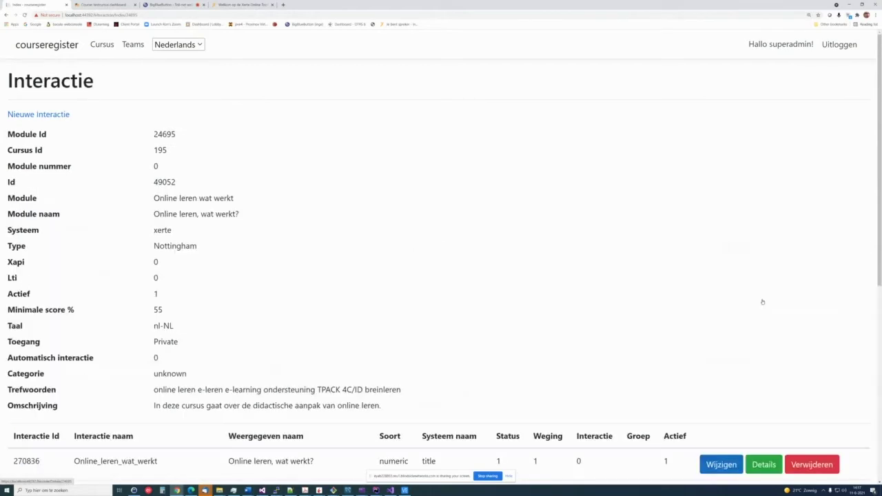
pyautogui.scroll(-1, 528, 288)
pyautogui.scroll(-2, 528, 288)
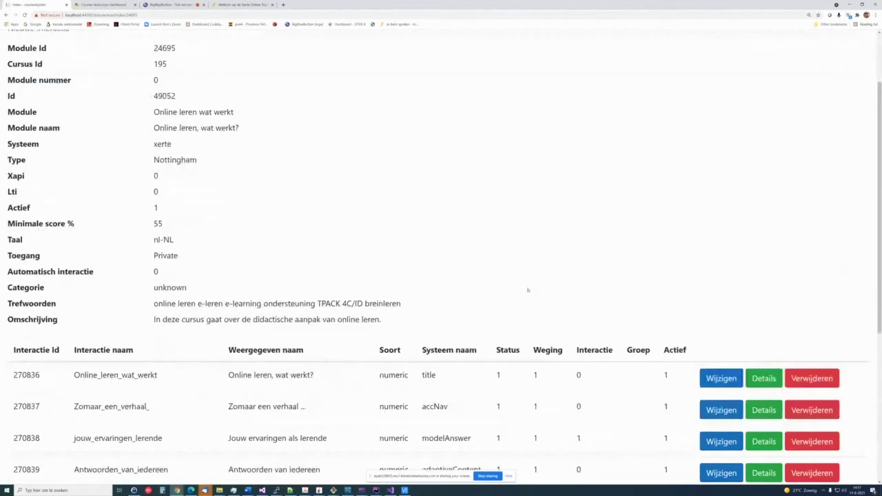
pyautogui.scroll(-3, 528, 289)
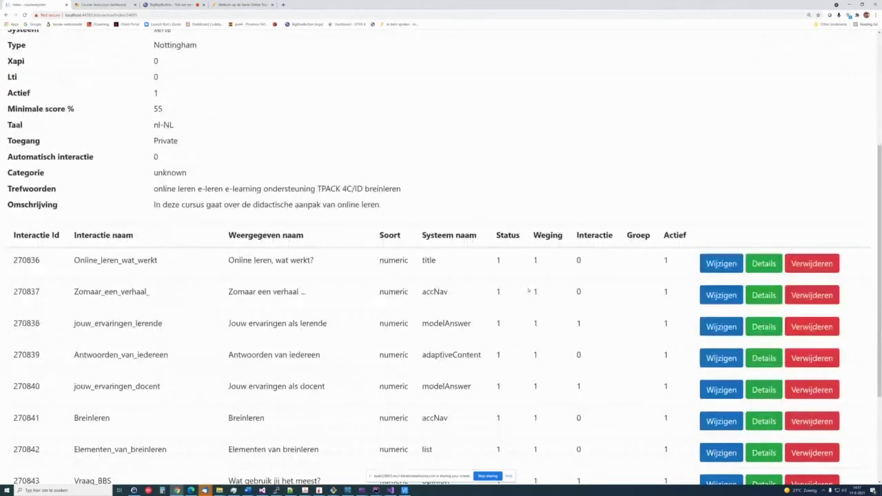
pyautogui.scroll(-2, 529, 290)
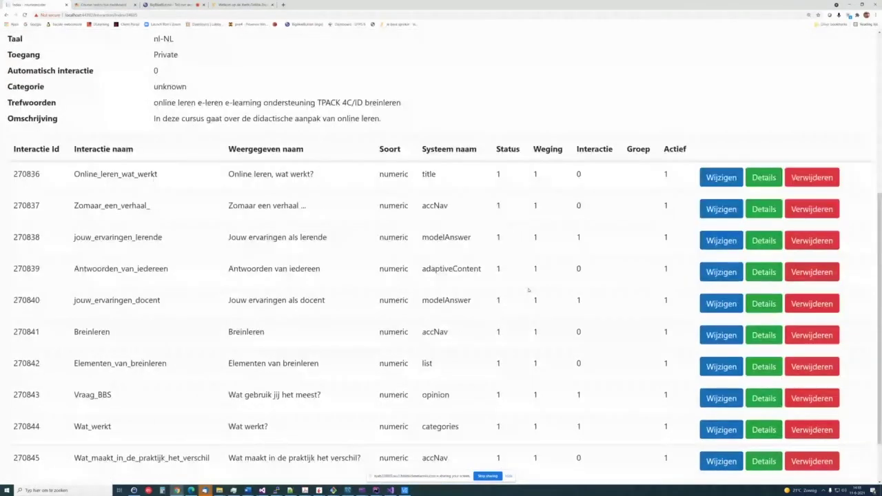
pyautogui.scroll(-2, 528, 290)
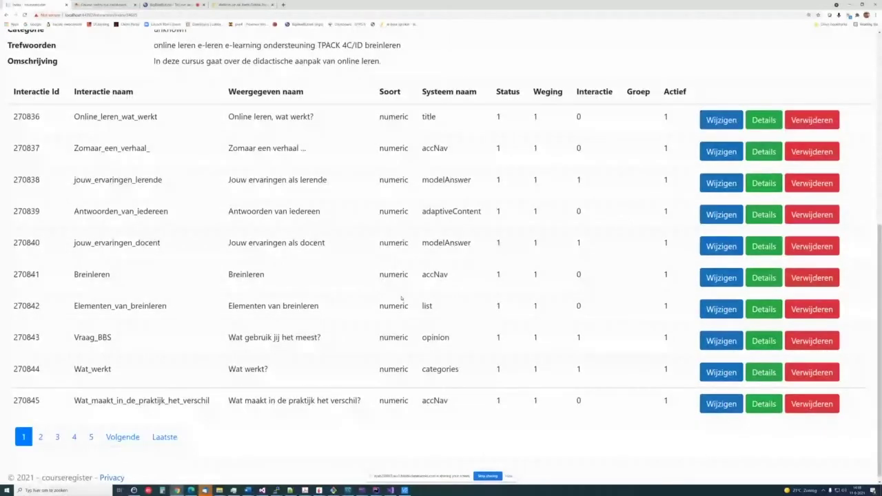
# - View the second page of the module's interaction list
pyautogui.scroll(-1, 41, 430)
pyautogui.click(41, 431)
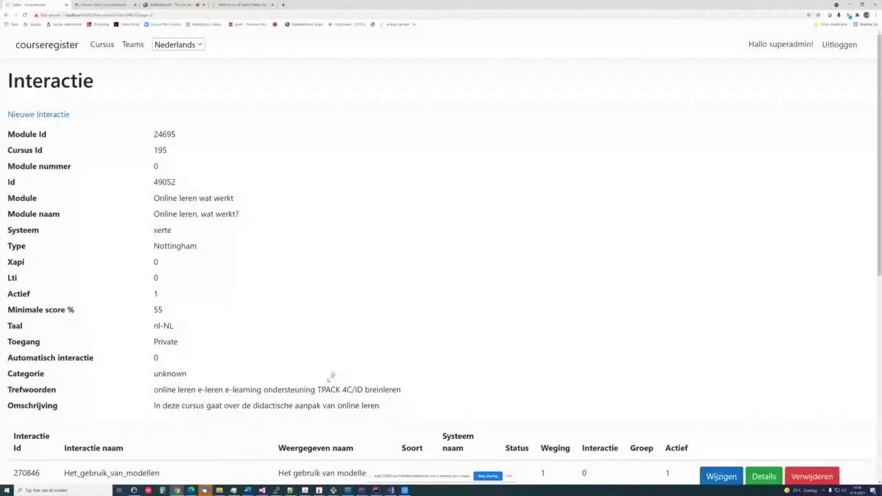
pyautogui.scroll(-6, 331, 376)
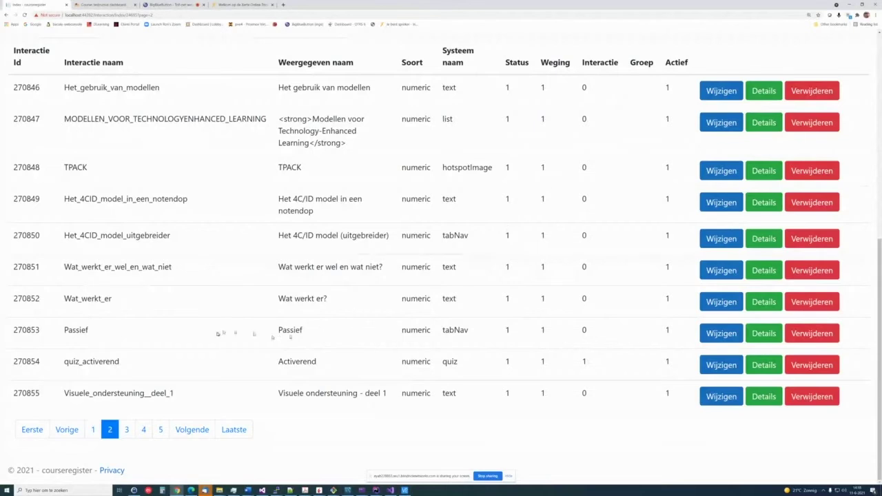
# - Return to the course list and reopen the module overview of the online leren course
pyautogui.scroll(1, 231, 303)
pyautogui.scroll(5, 233, 293)
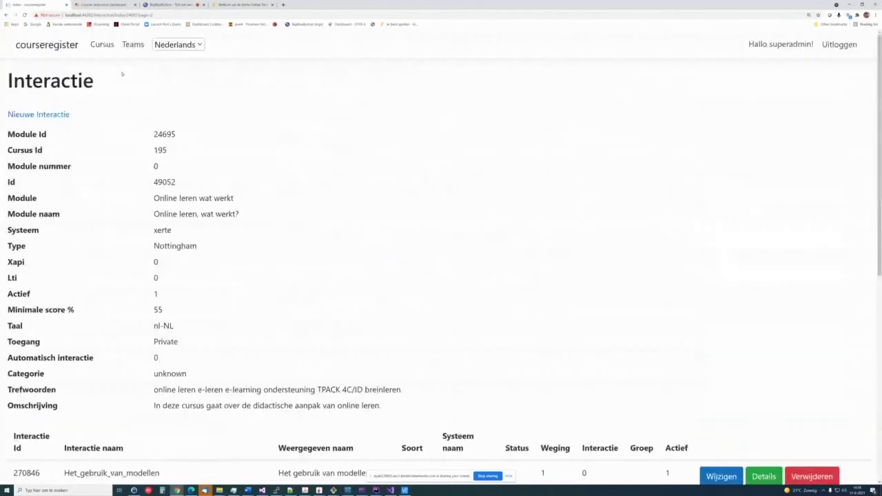
pyautogui.click(106, 47)
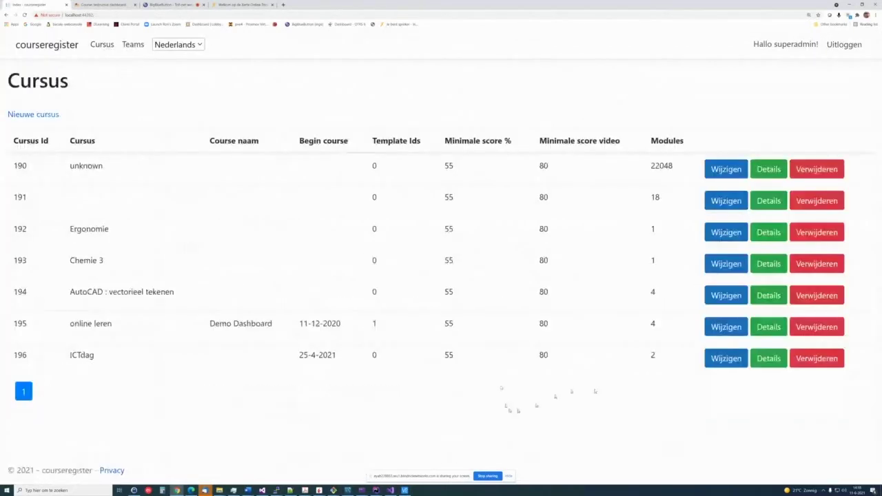
pyautogui.click(759, 327)
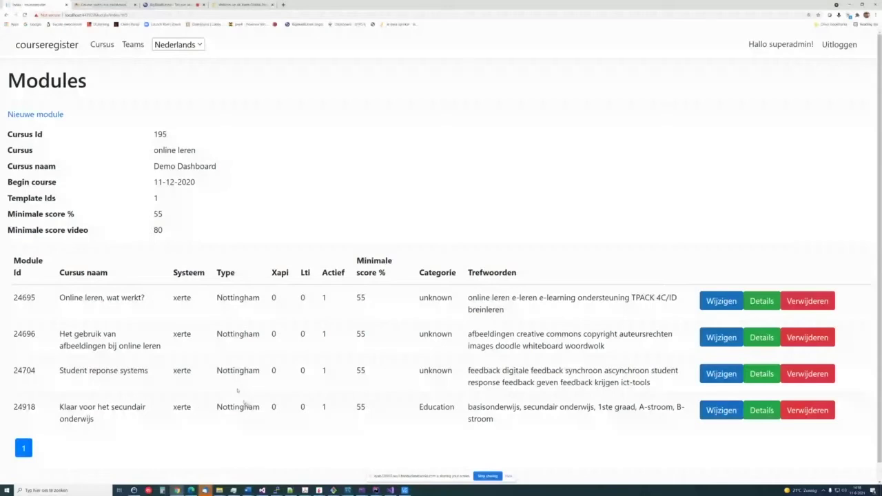
# - Switch to the testcursus dashboard course in Moodle and examine its sections, from the Dashboard Module link to the H5P activities
pyautogui.click(100, 6)
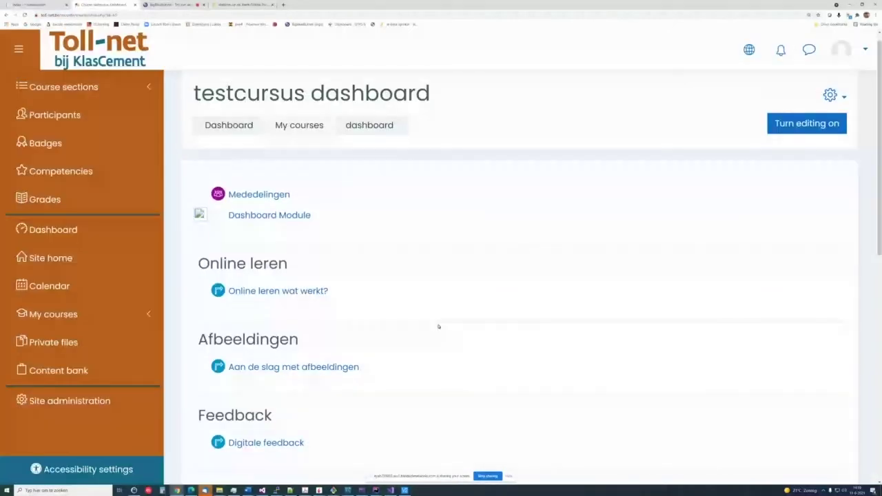
pyautogui.scroll(1, 438, 326)
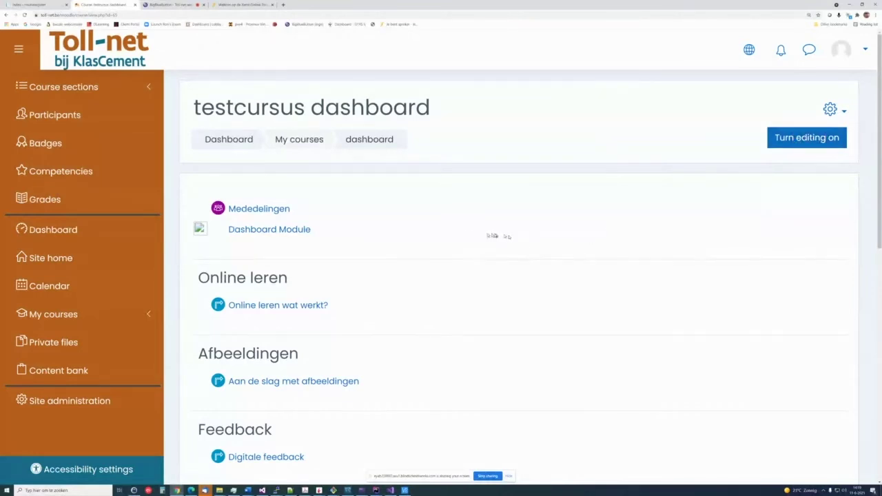
pyautogui.scroll(-2, 457, 230)
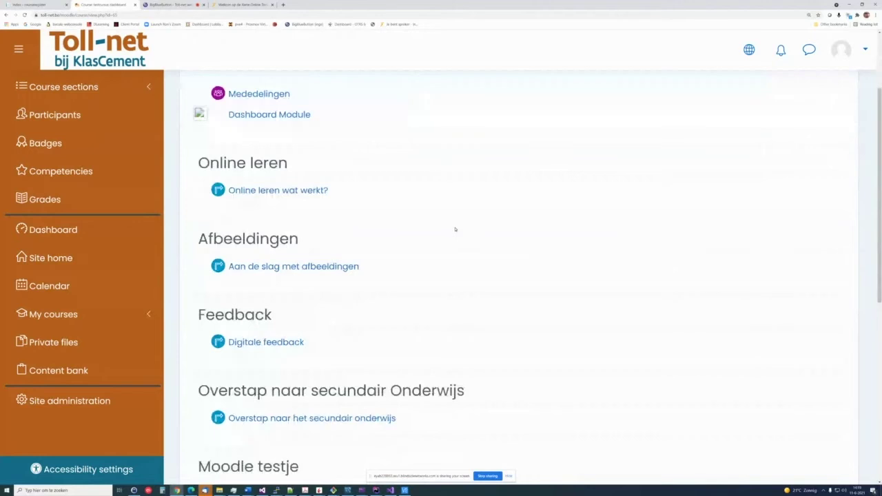
pyautogui.scroll(-1, 455, 230)
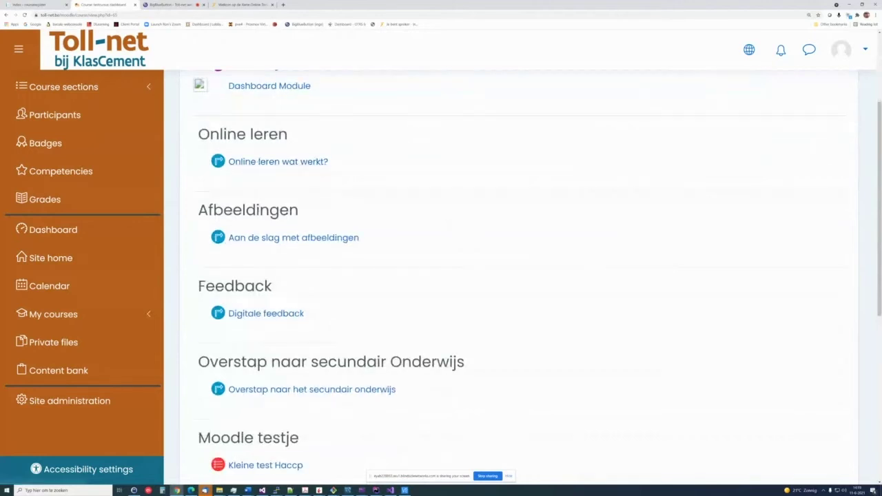
pyautogui.scroll(2, 390, 310)
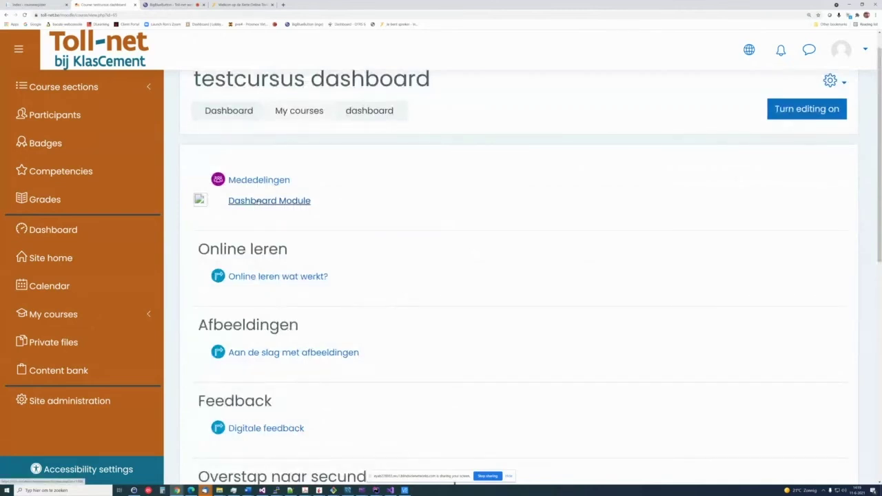
pyautogui.scroll(-2, 354, 284)
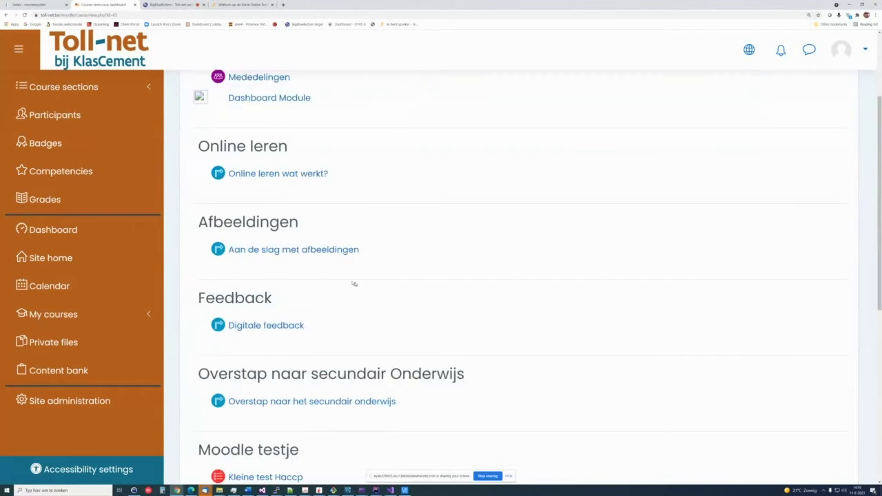
pyautogui.scroll(-3, 354, 284)
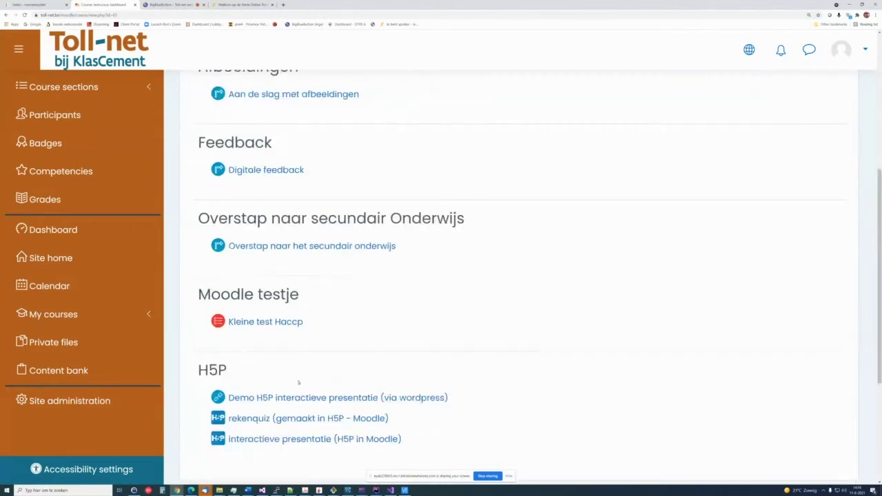
pyautogui.scroll(1, 324, 378)
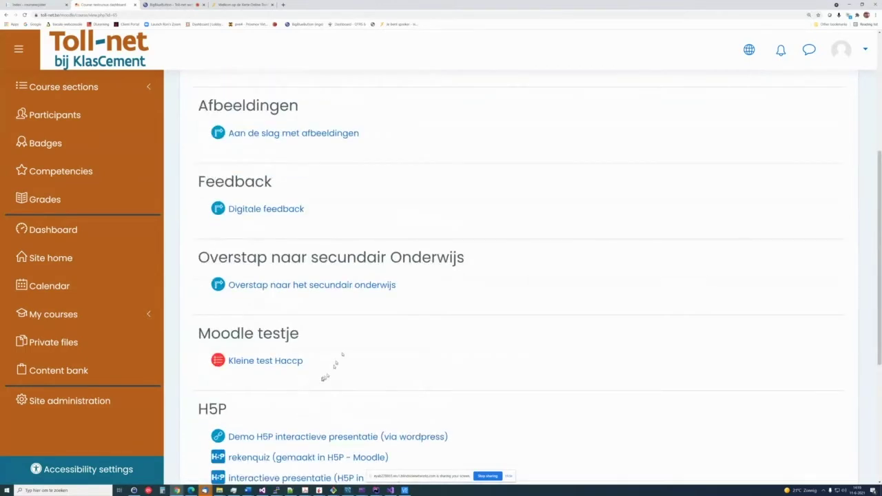
pyautogui.scroll(3, 335, 363)
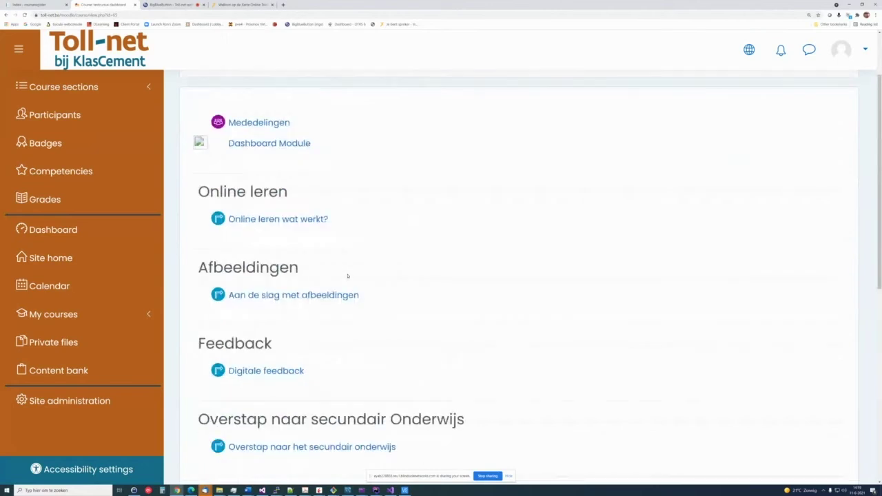
pyautogui.scroll(-2, 348, 276)
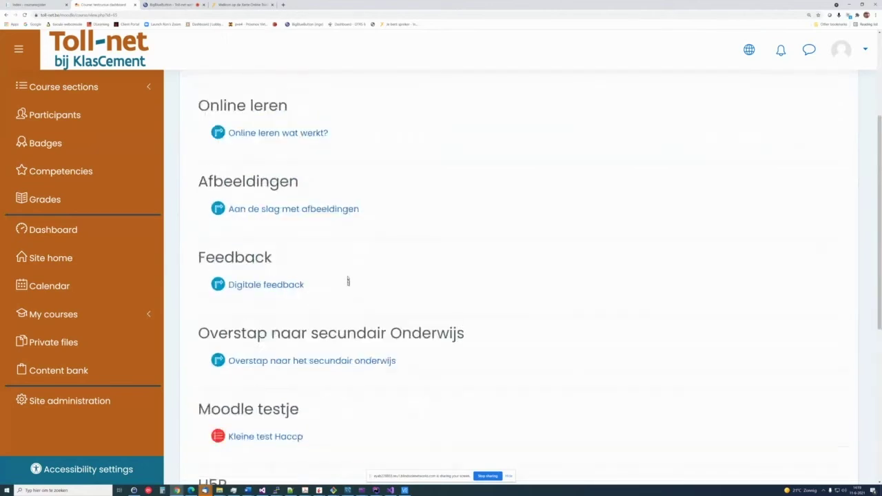
pyautogui.scroll(-3, 348, 284)
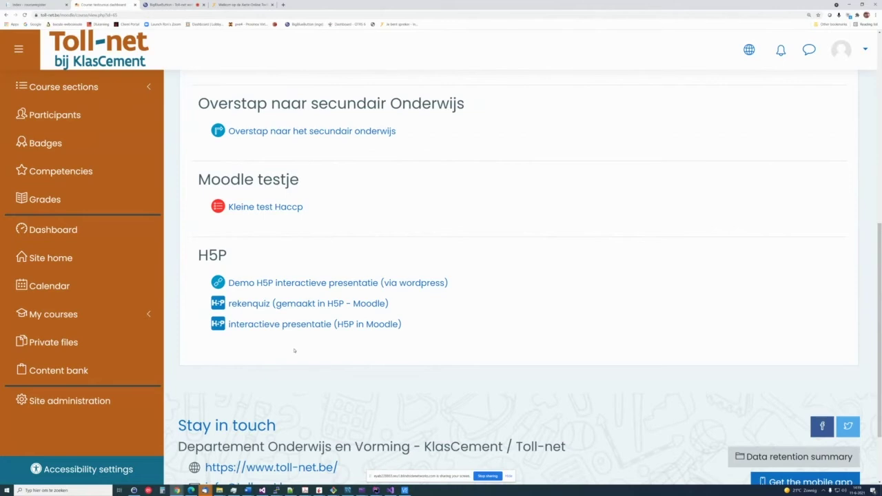
pyautogui.scroll(2, 372, 255)
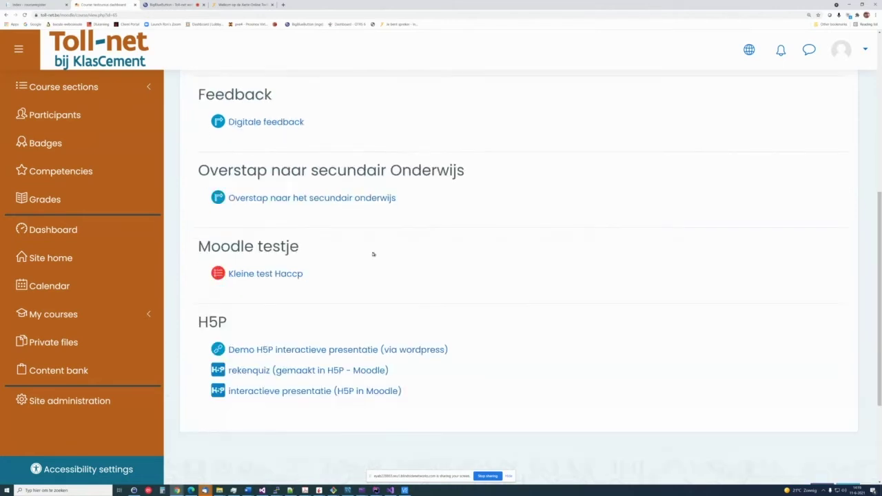
pyautogui.scroll(1, 353, 265)
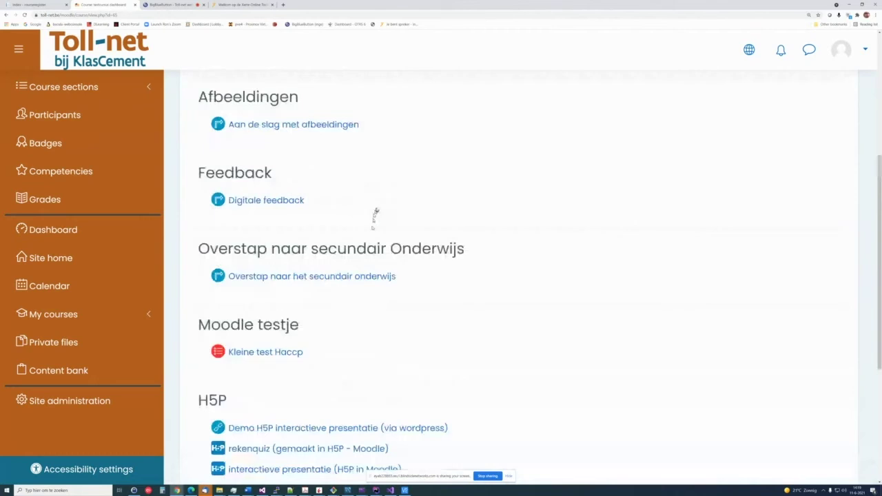
# - Open the learning object "Online leren wat werkt?" and advance to its page "Jouw ervaringen als lerende"
pyautogui.scroll(1, 375, 212)
pyautogui.scroll(2, 389, 372)
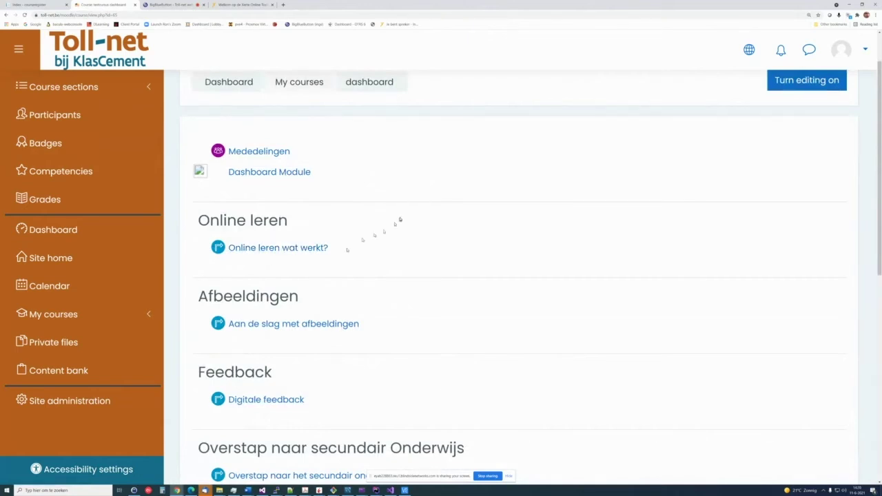
pyautogui.click(296, 250)
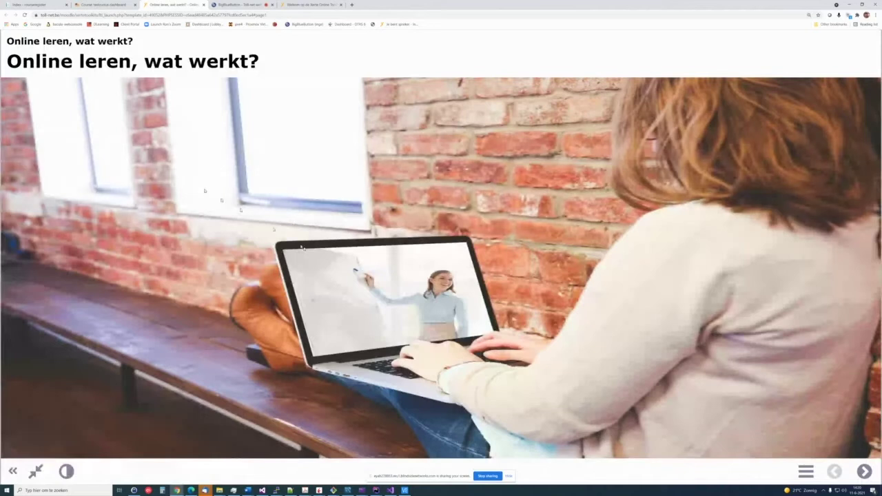
pyautogui.click(863, 472)
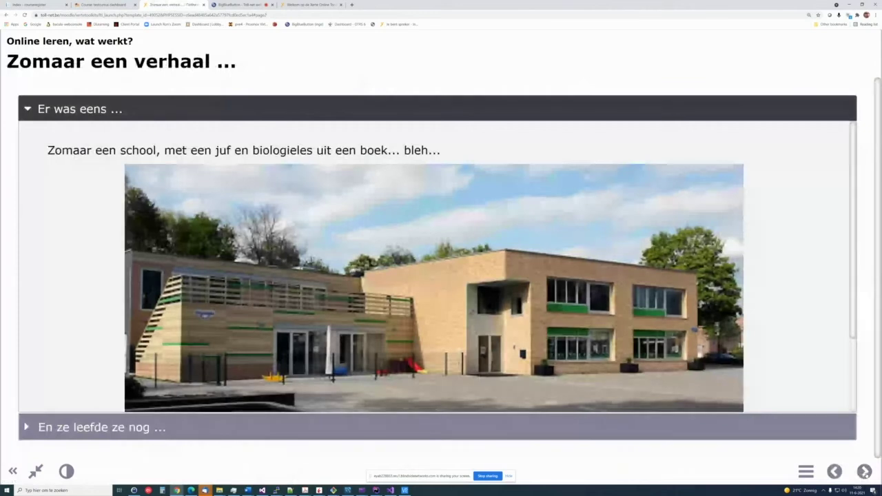
pyautogui.click(864, 471)
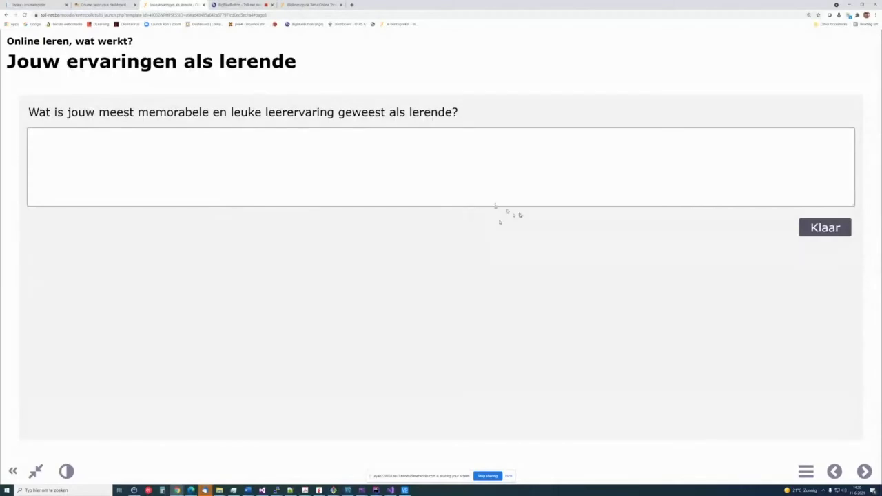
# - Open the Dashboard Module from the Moodle course and examine the activity, progress and scores in its module overview
pyautogui.click(102, 4)
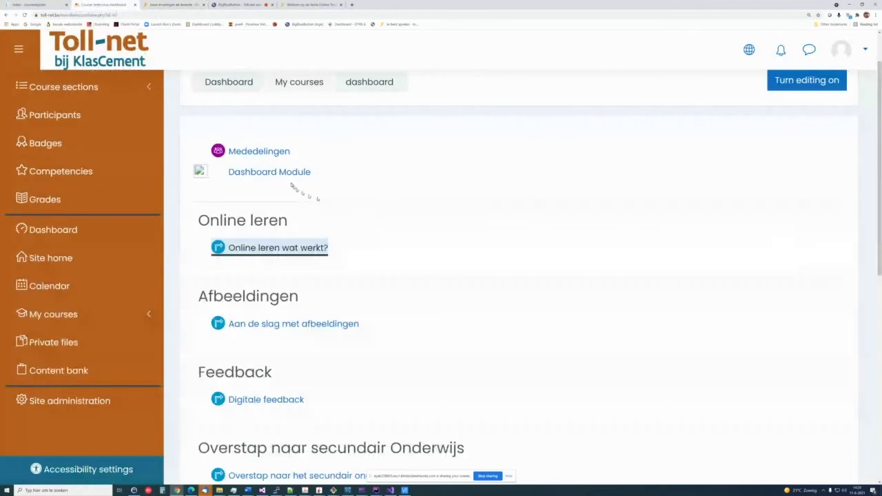
pyautogui.click(274, 175)
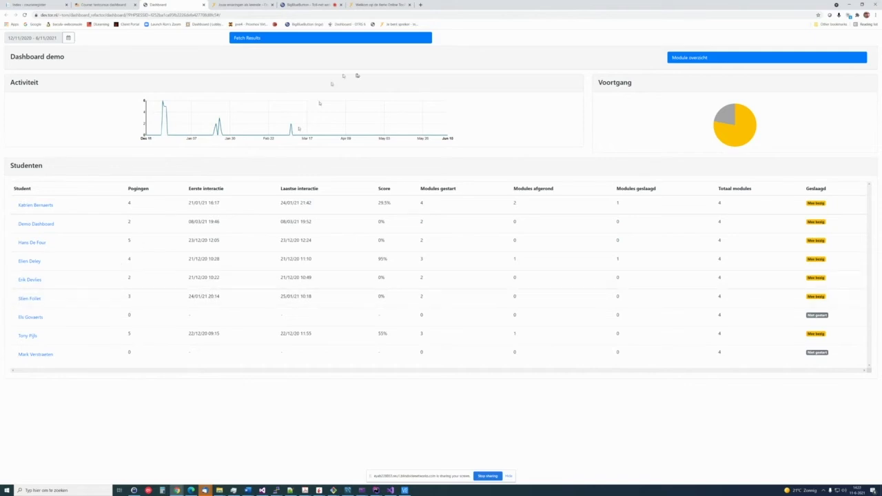
pyautogui.click(717, 61)
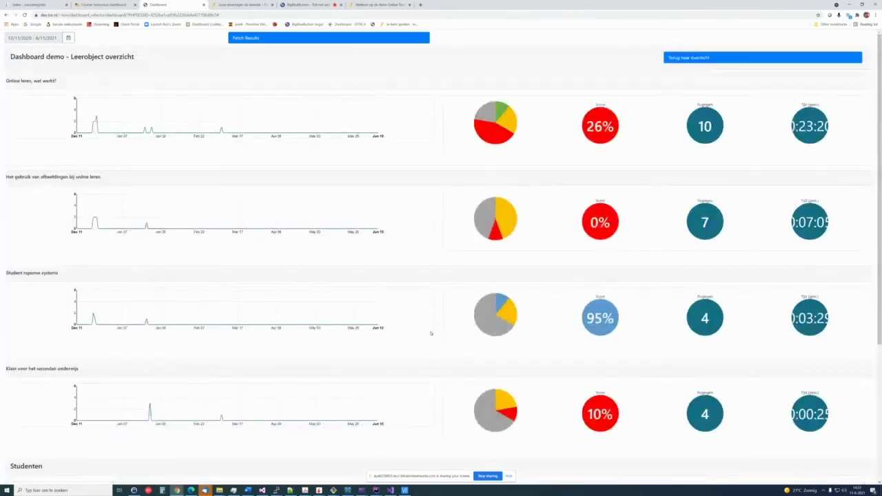
pyautogui.scroll(-1, 431, 333)
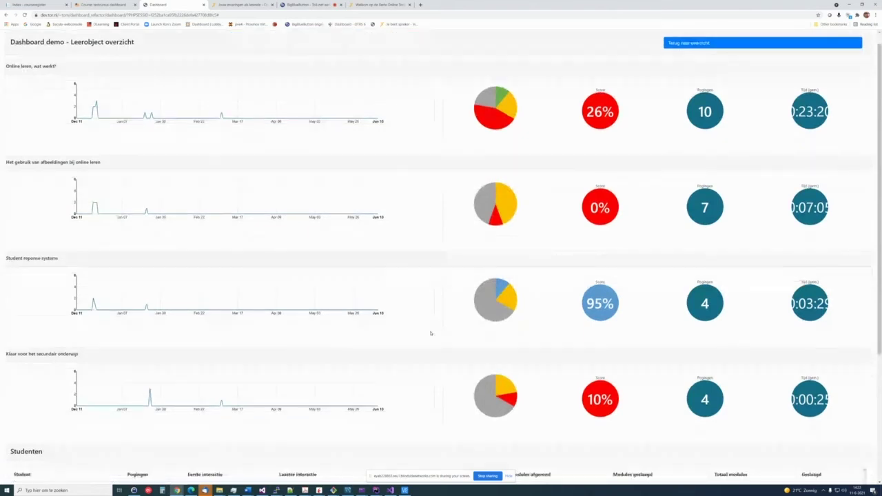
pyautogui.scroll(-2, 431, 333)
pyautogui.scroll(4, 431, 330)
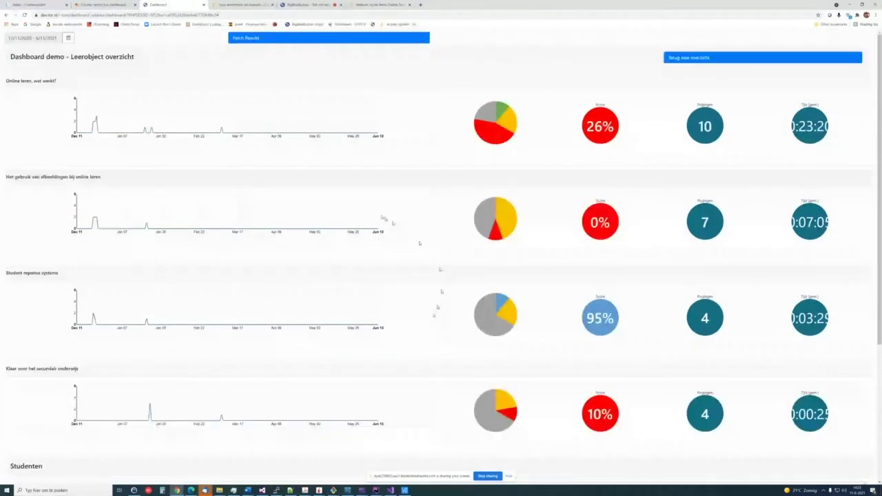